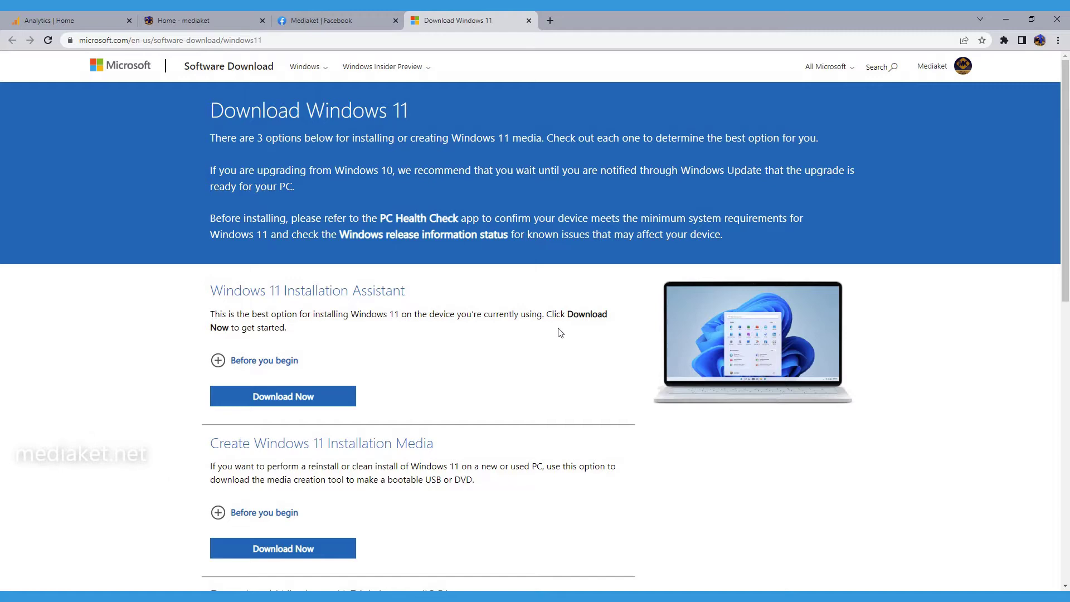
Select Windows 11 (multi-edition ISO) under Download Windows 11 Disk Image and request it.
scroll(559, 332, down, 6)
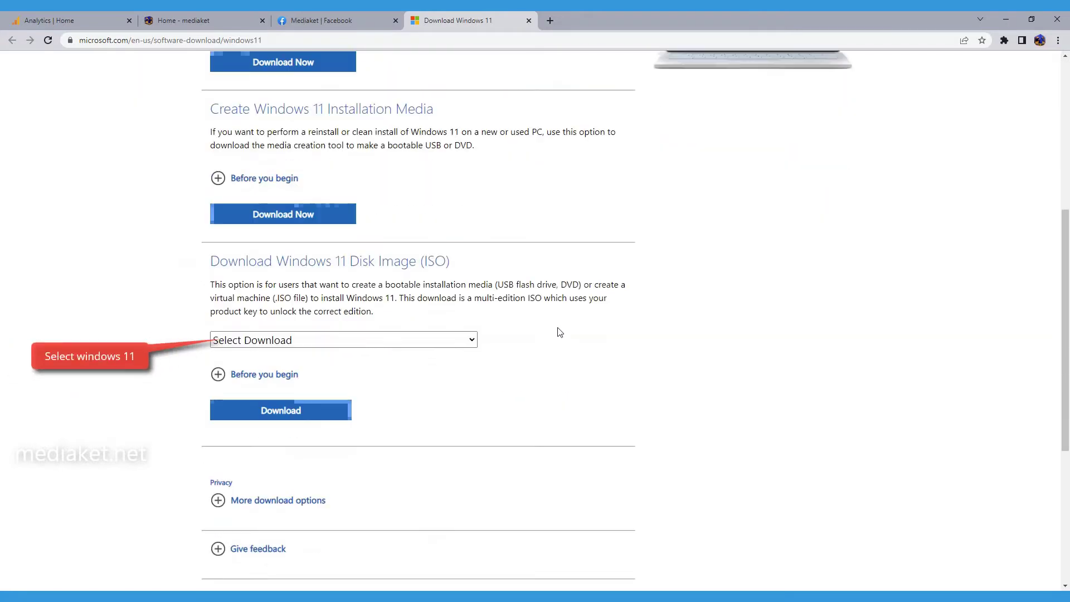
click(437, 339)
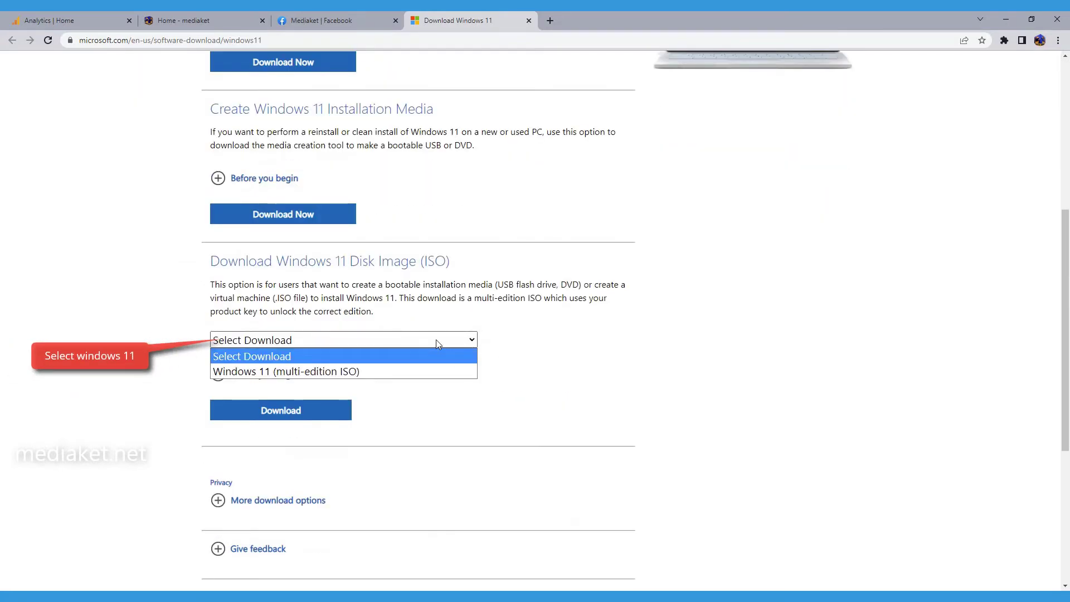
click(346, 369)
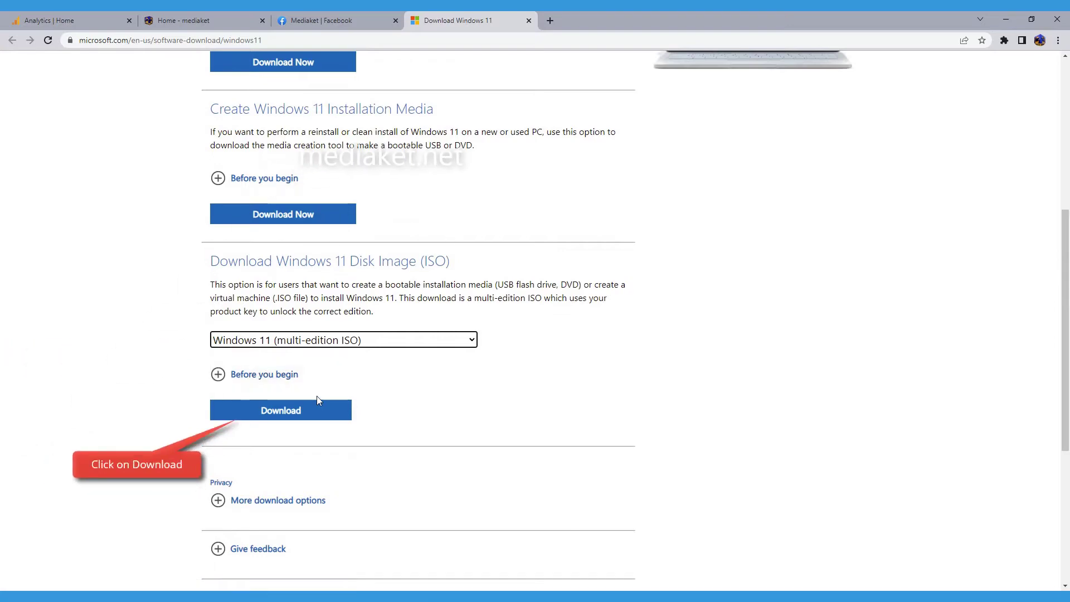
click(298, 409)
Choose English (United States) as the product language and confirm it.
scroll(556, 404, down, 5)
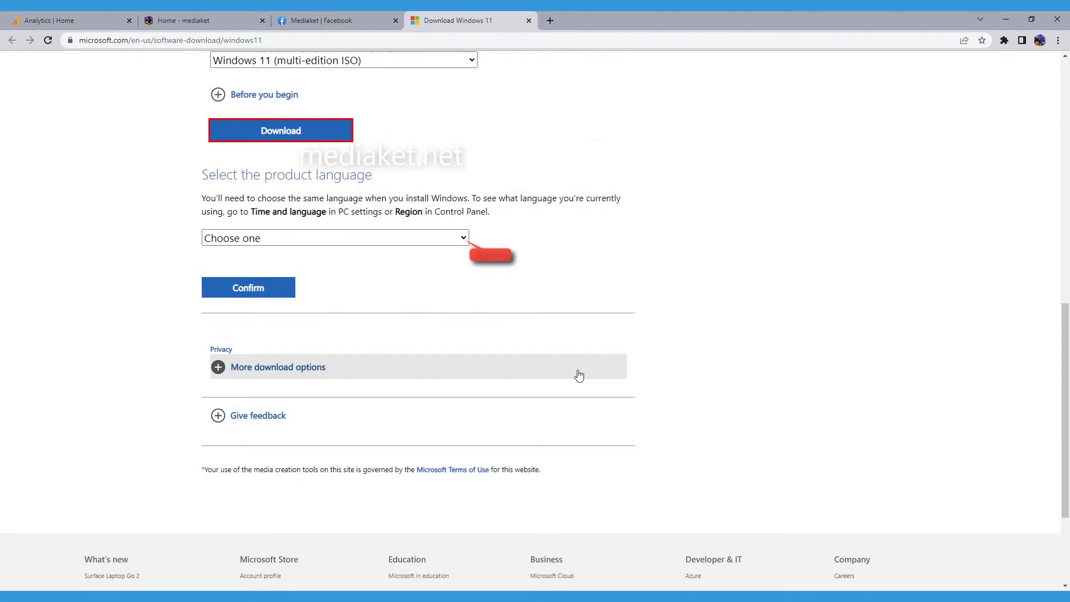
click(394, 240)
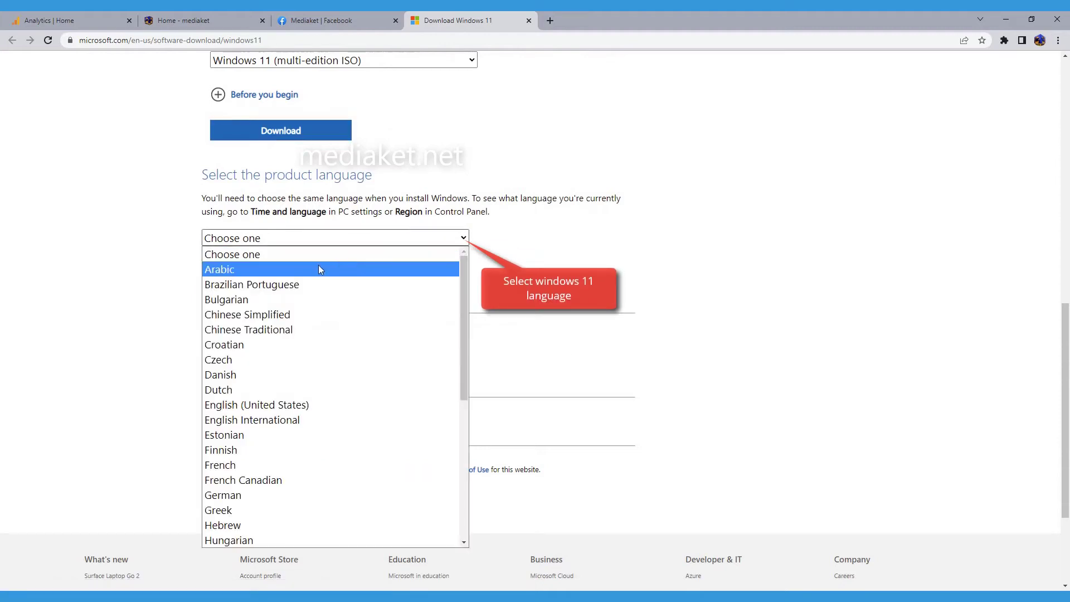
click(277, 402)
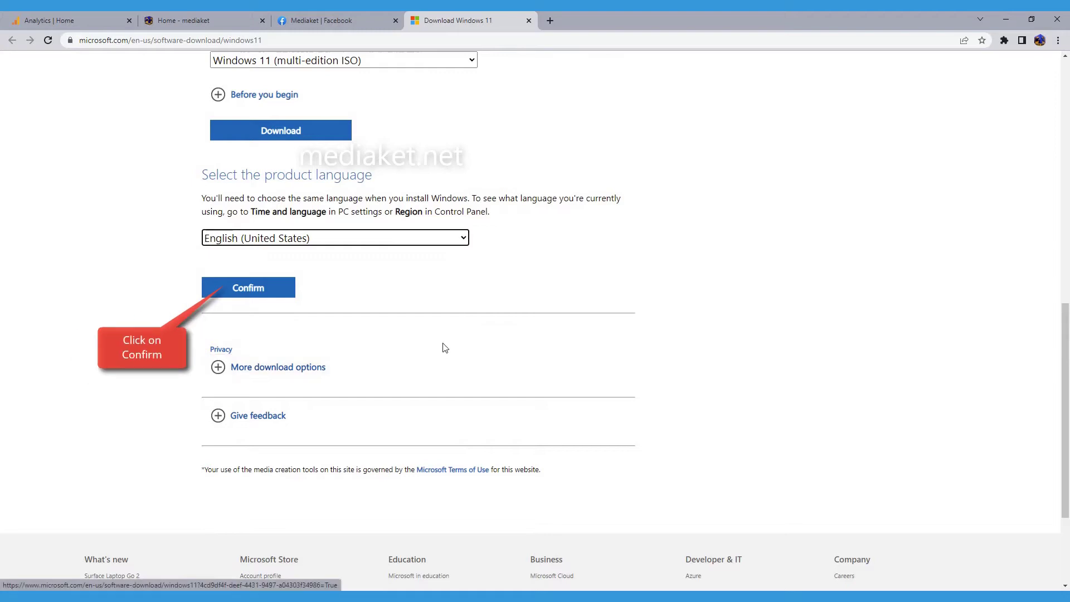
click(275, 295)
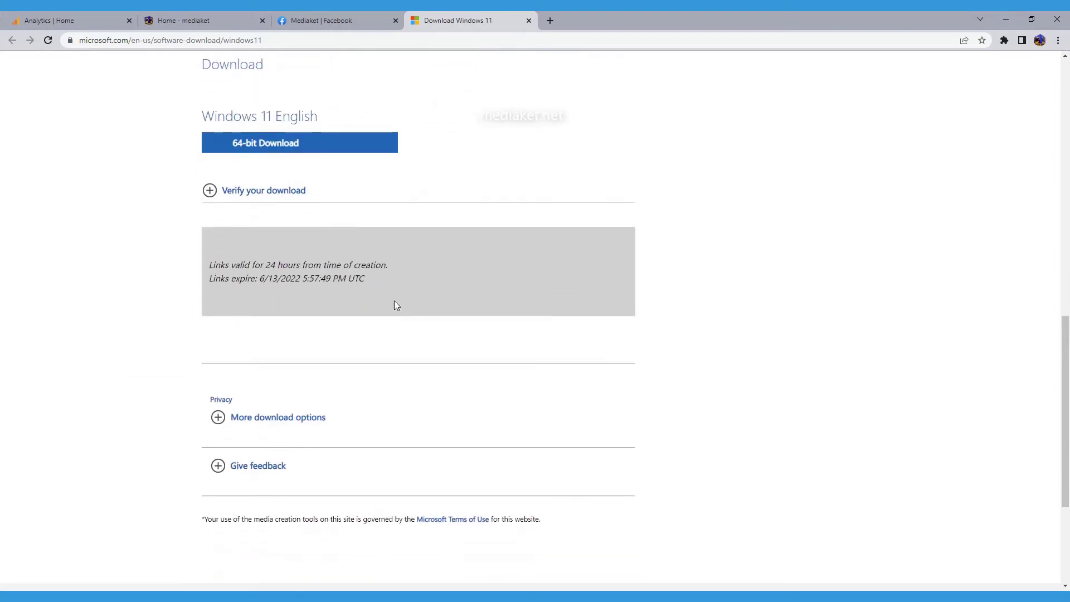
Note the 24-hour link expiry and start the 64-bit English Windows 11 ISO download.
drag(367, 279, 207, 262)
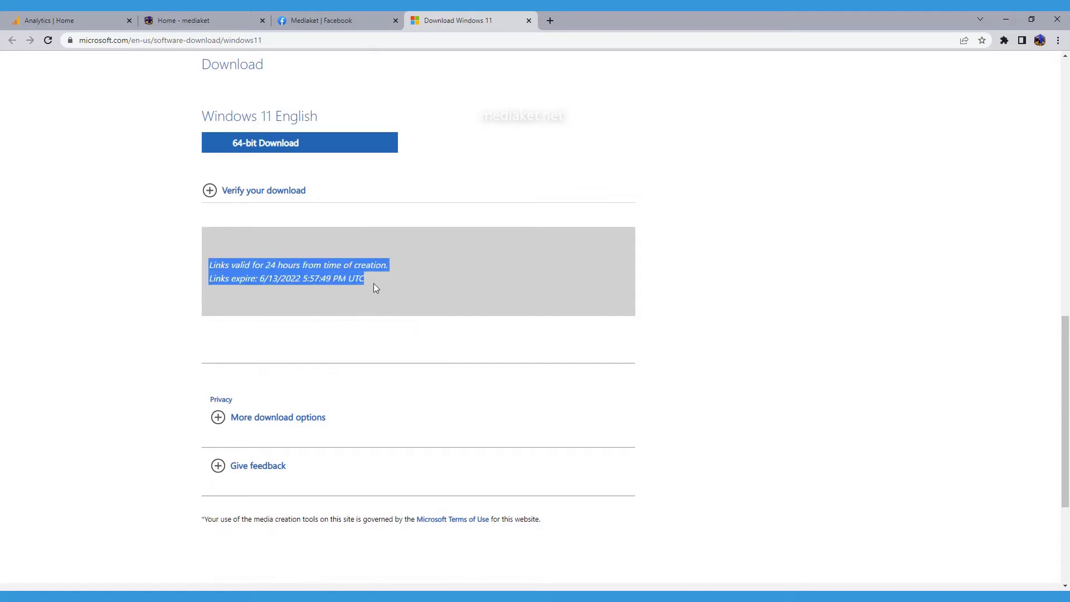
click(289, 143)
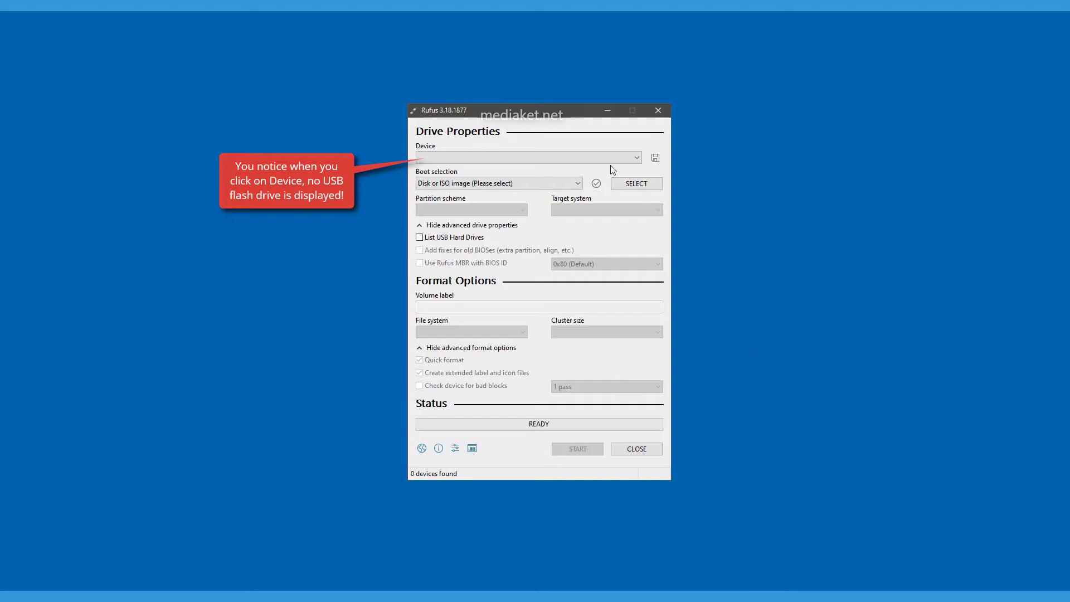
Check the Device and Boot selection lists until the 8 GB w10FR64 (D:) drive is detected.
click(597, 159)
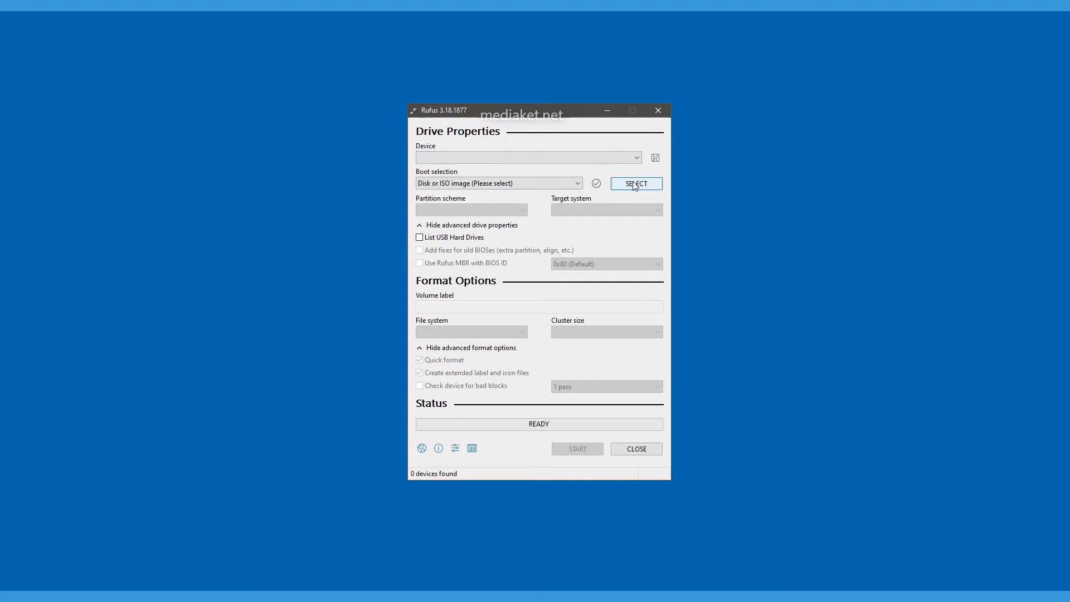
click(511, 188)
click(515, 188)
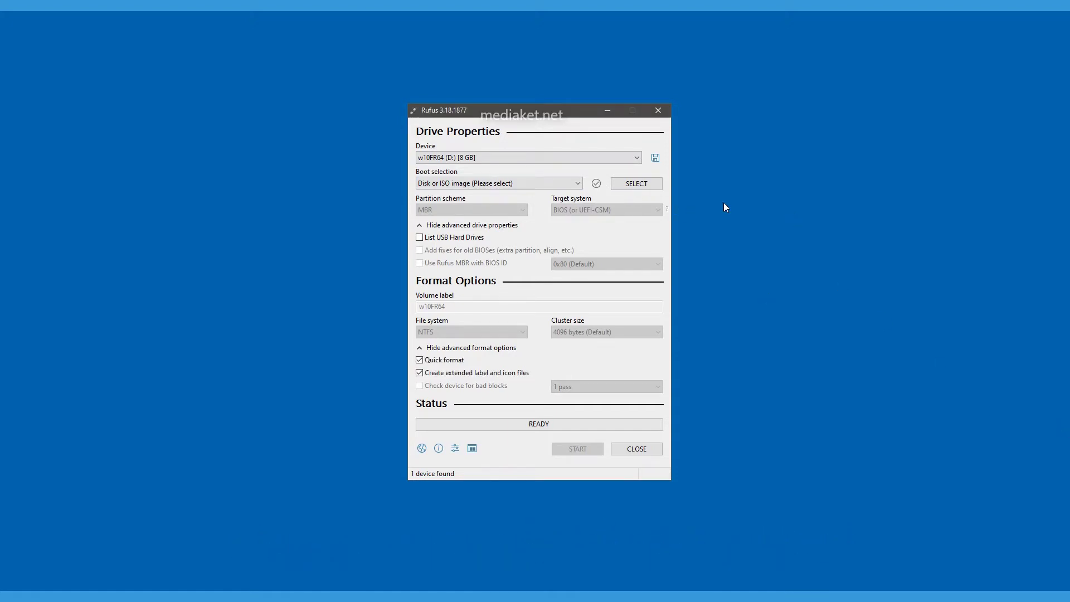
Load Win11_English_x64.iso from G:\Windows11-EN-64 as the boot image.
click(639, 188)
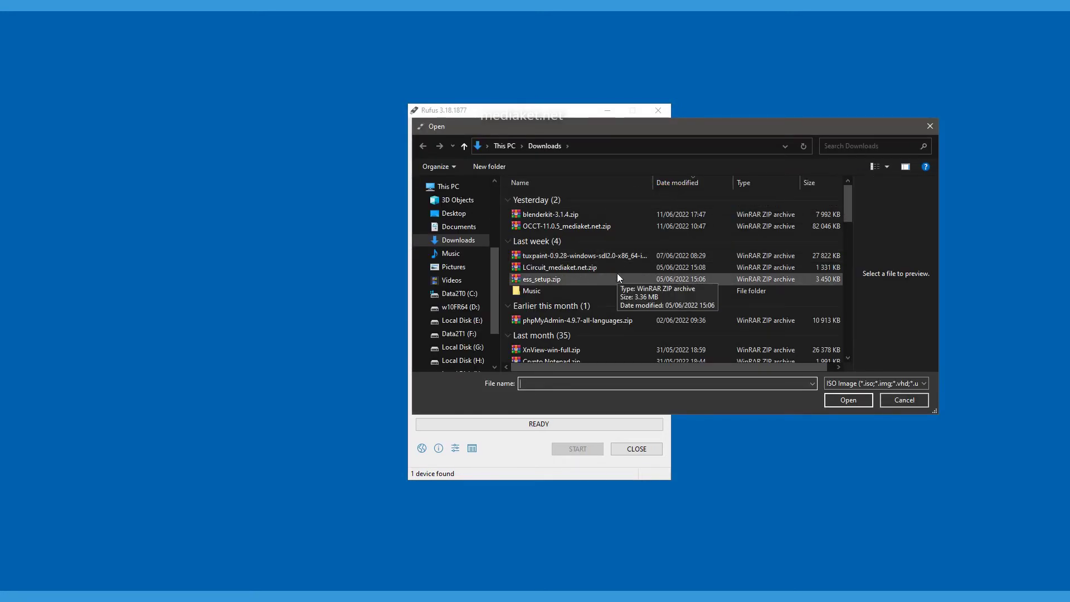
scroll(498, 293, down, 2)
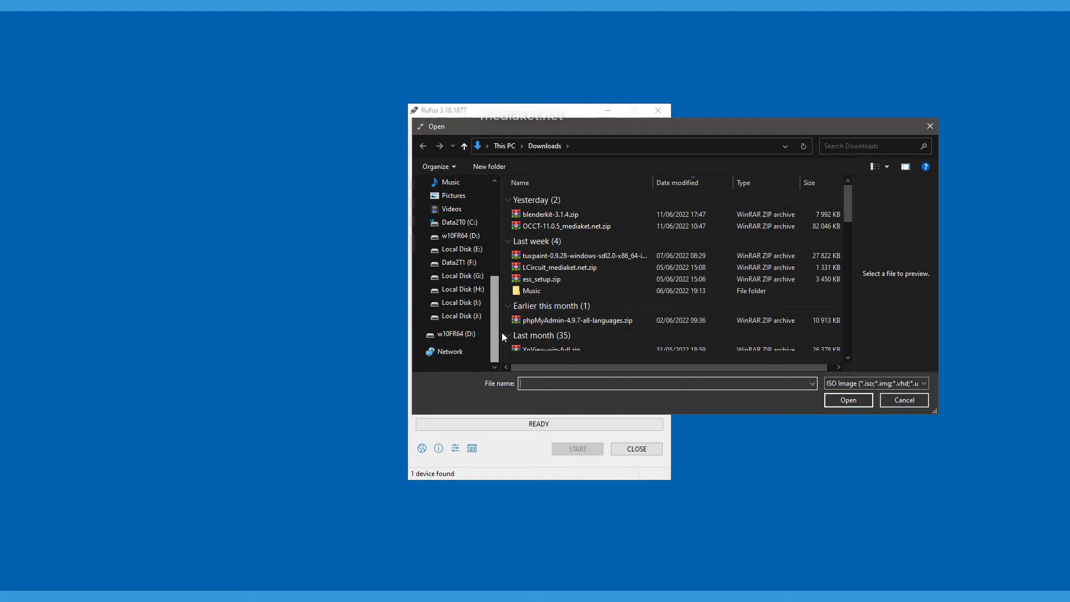
click(462, 275)
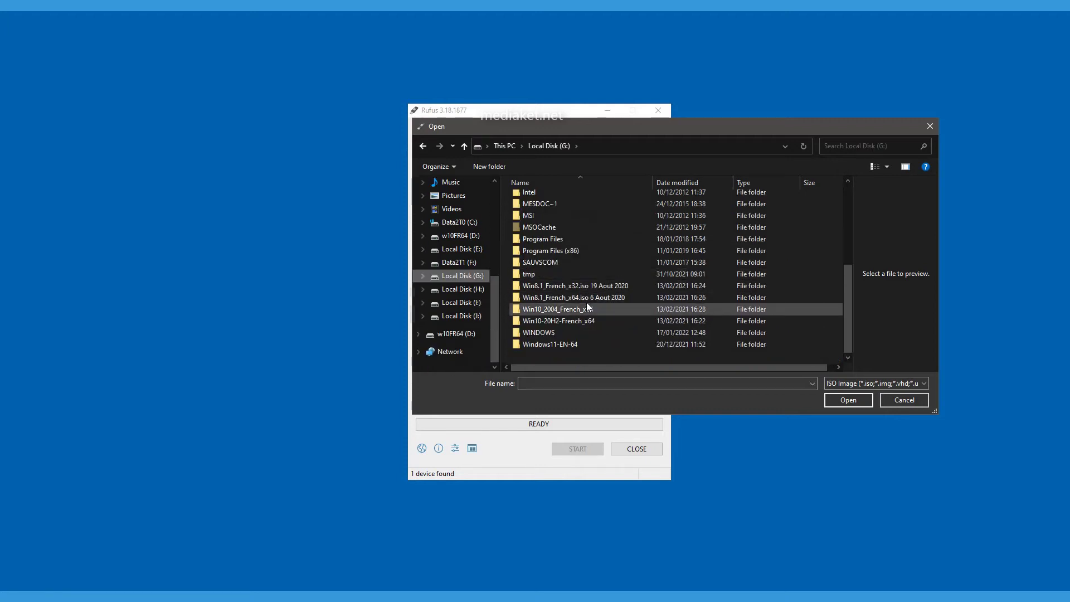
double_click(557, 342)
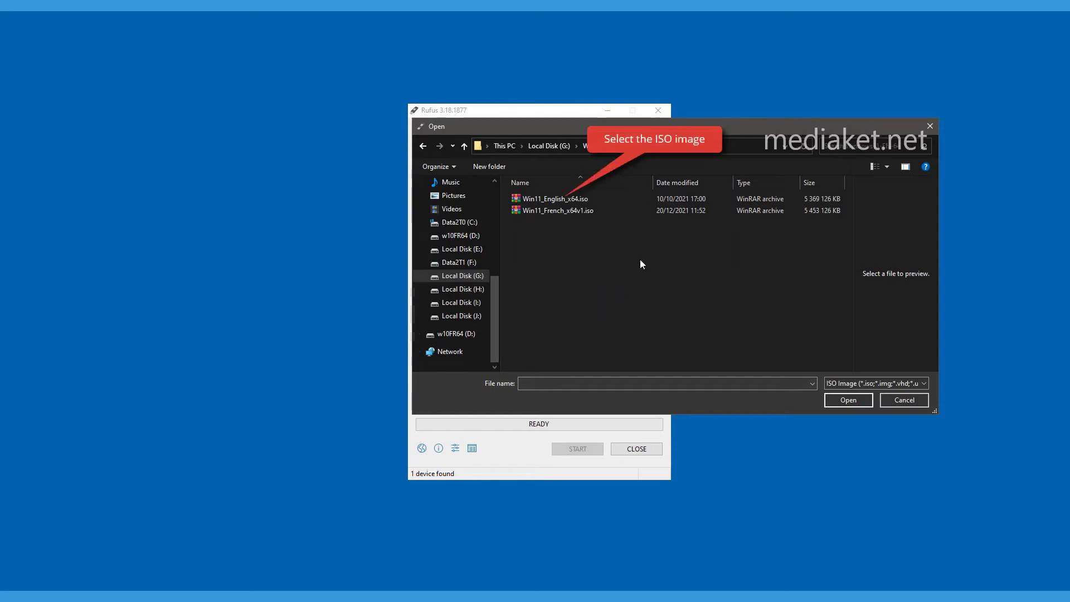
click(550, 198)
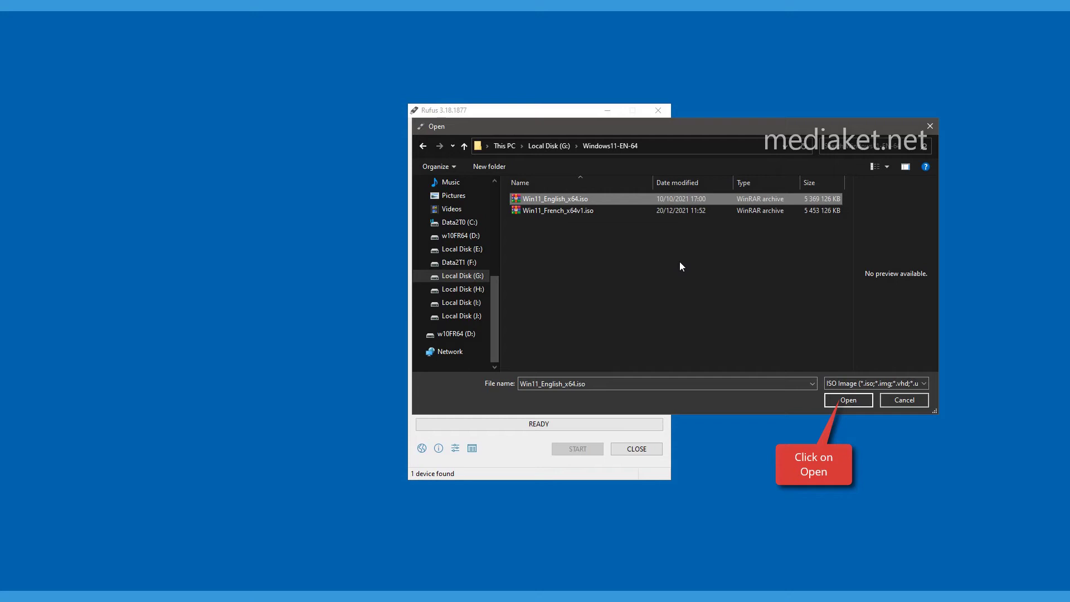
click(847, 399)
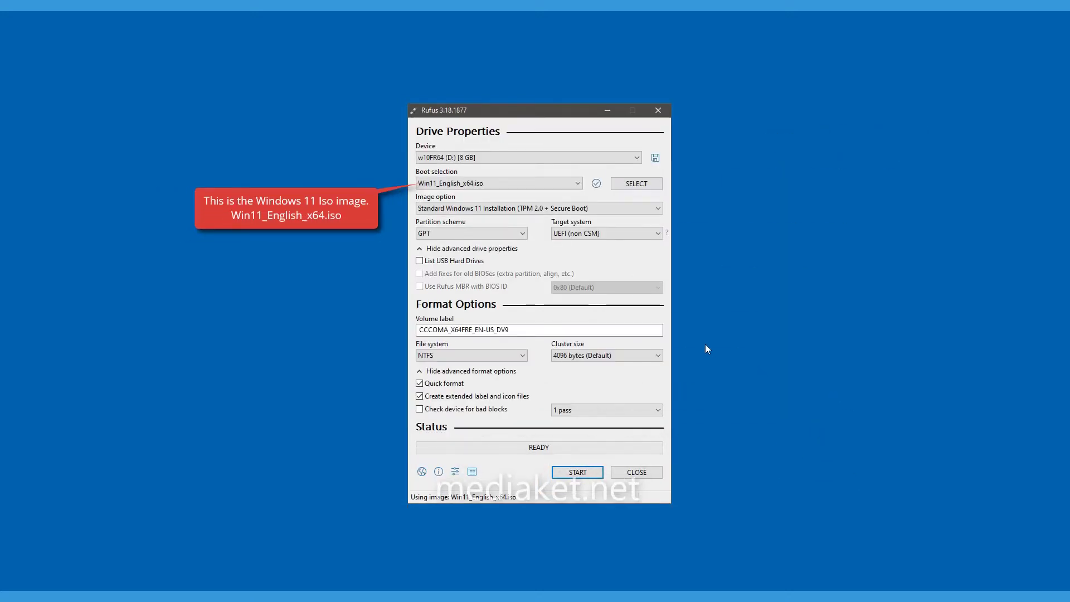
Choose Extended Windows 11 Installation (no TPM / no Secure Boot) with the MBR partition scheme.
click(546, 209)
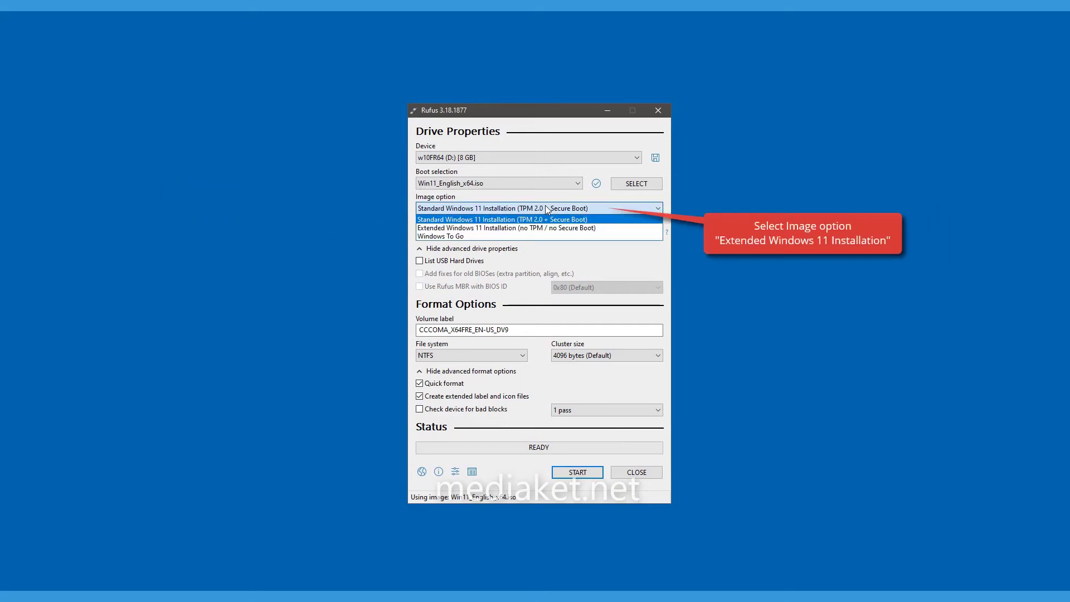
click(522, 228)
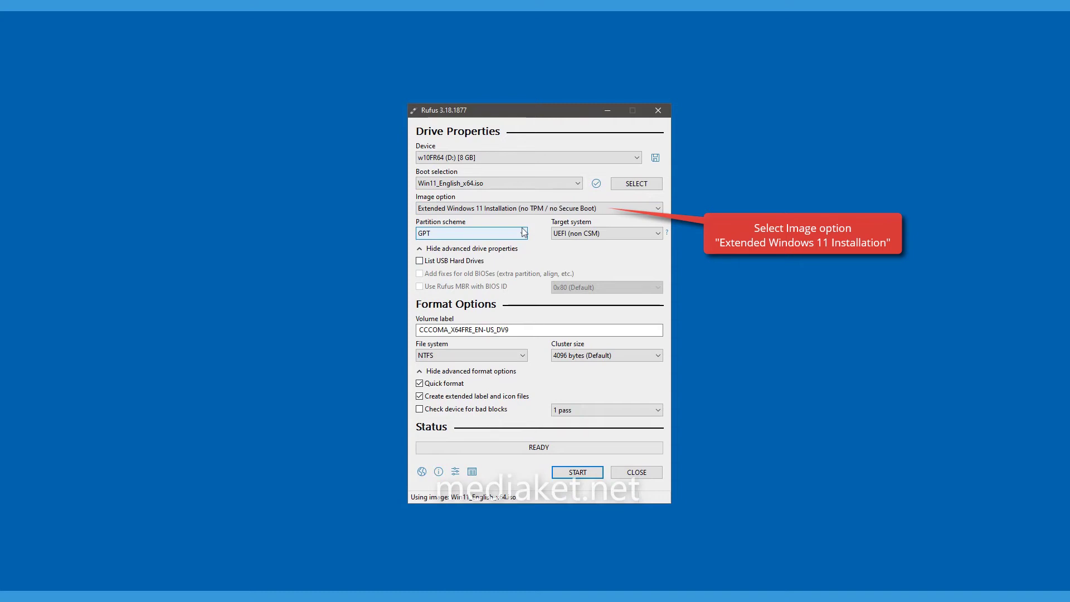
click(507, 233)
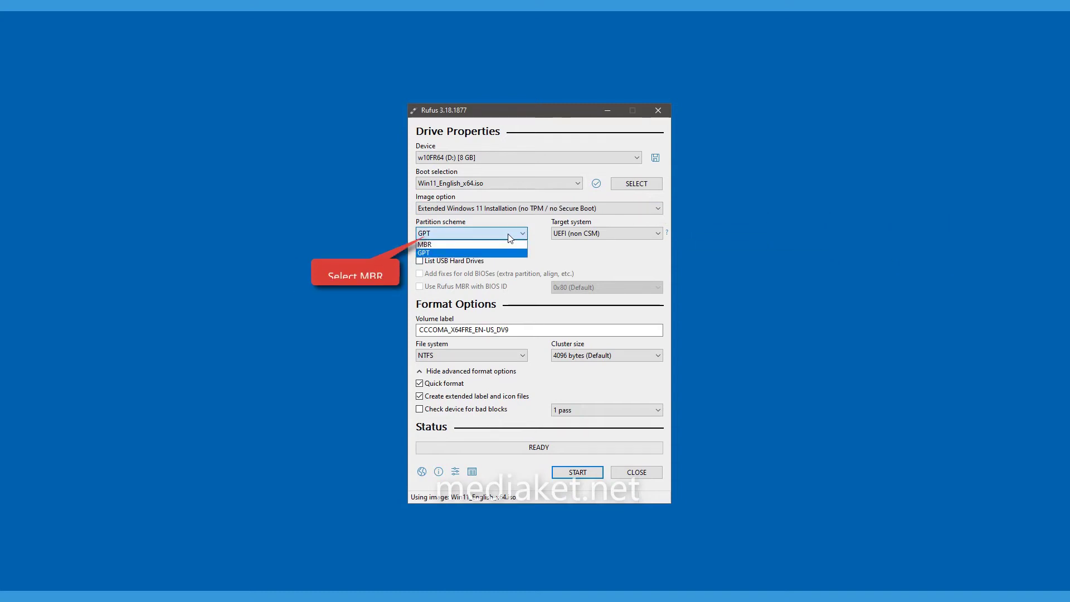
click(447, 244)
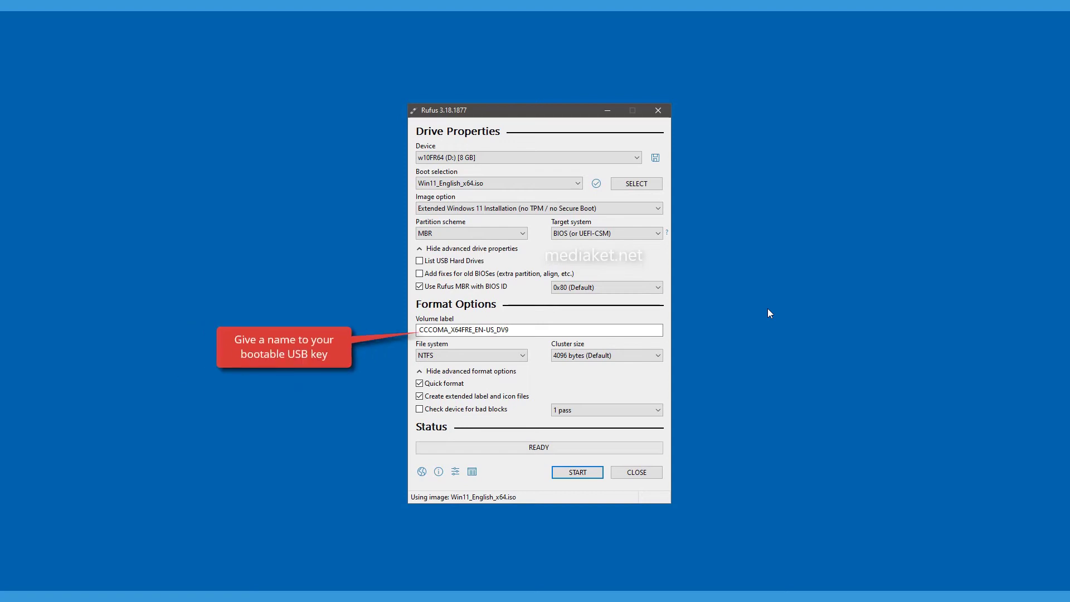
Replace the volume label with Win11-64-EN and keep NTFS as the file system.
click(524, 330)
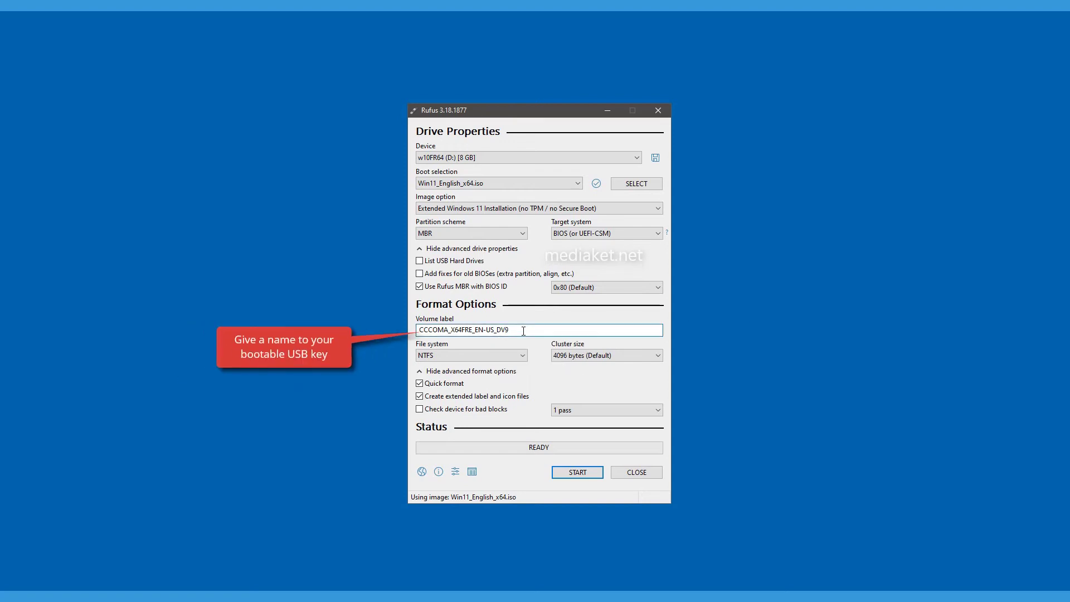
drag(523, 331, 401, 324)
text(Win11-)
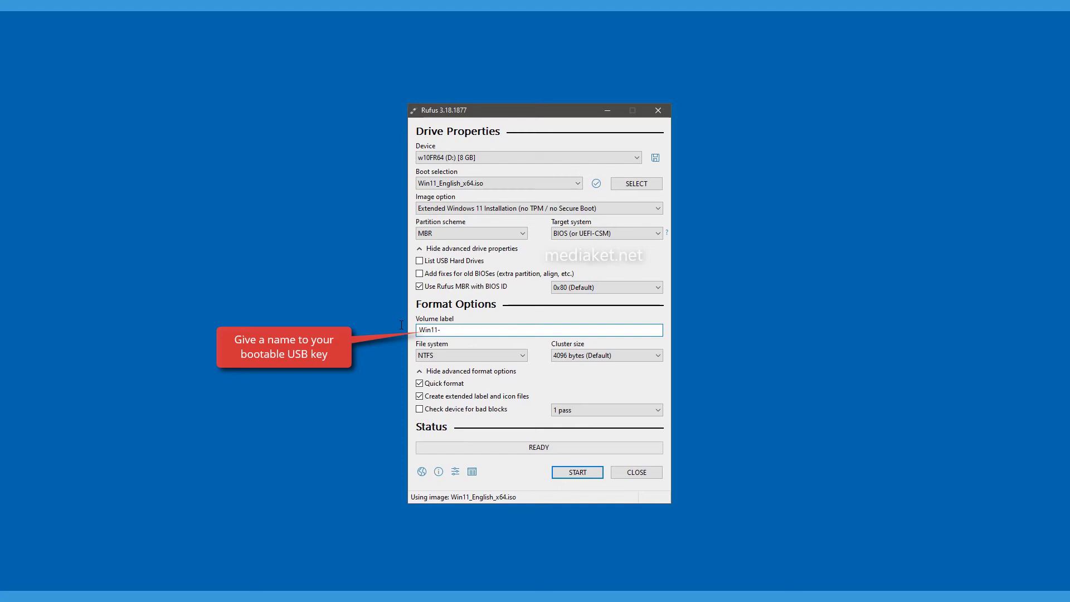
text(64-)
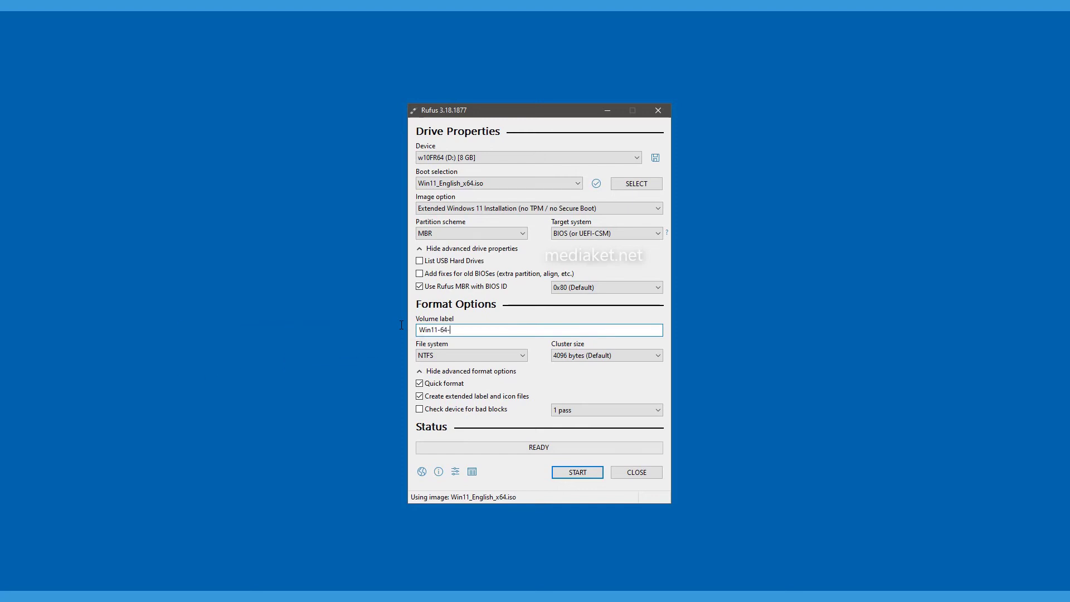
text(EN)
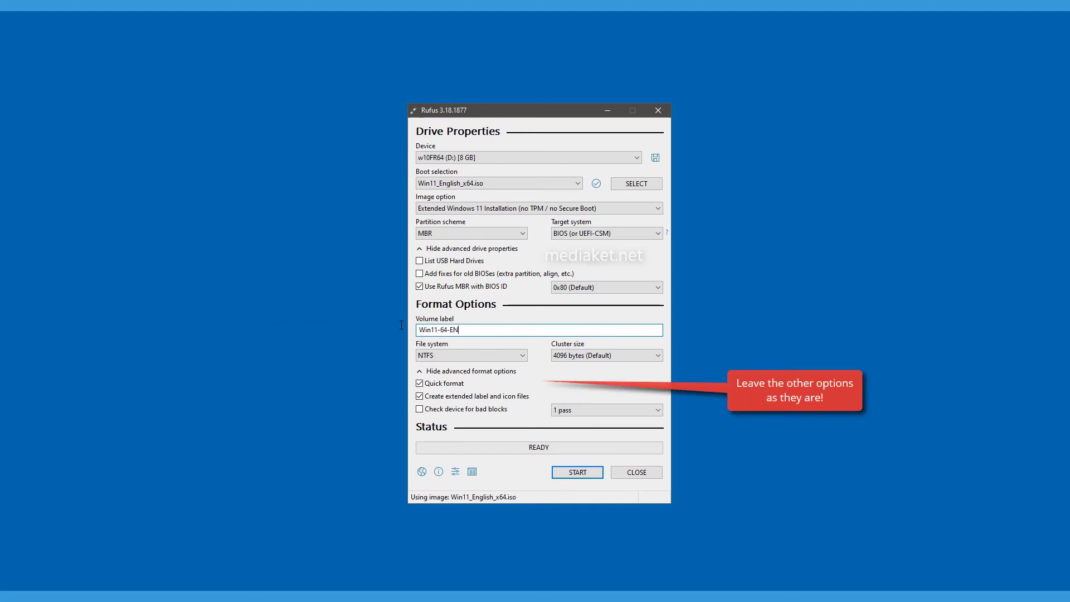
click(520, 358)
click(518, 366)
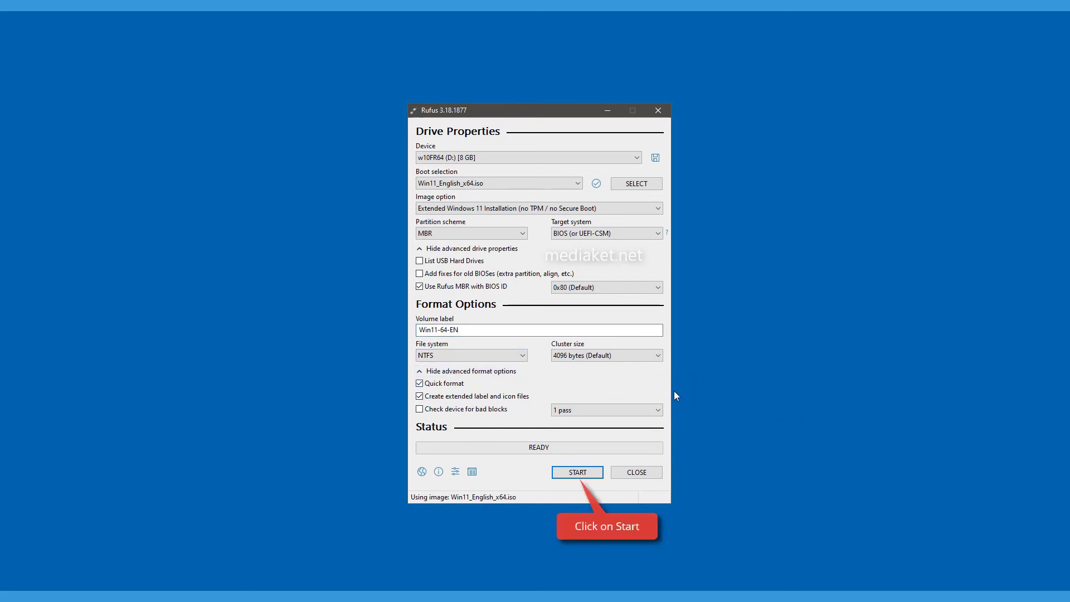
Write the image to the 8 GB drive, accepting that all its data will be erased.
click(577, 472)
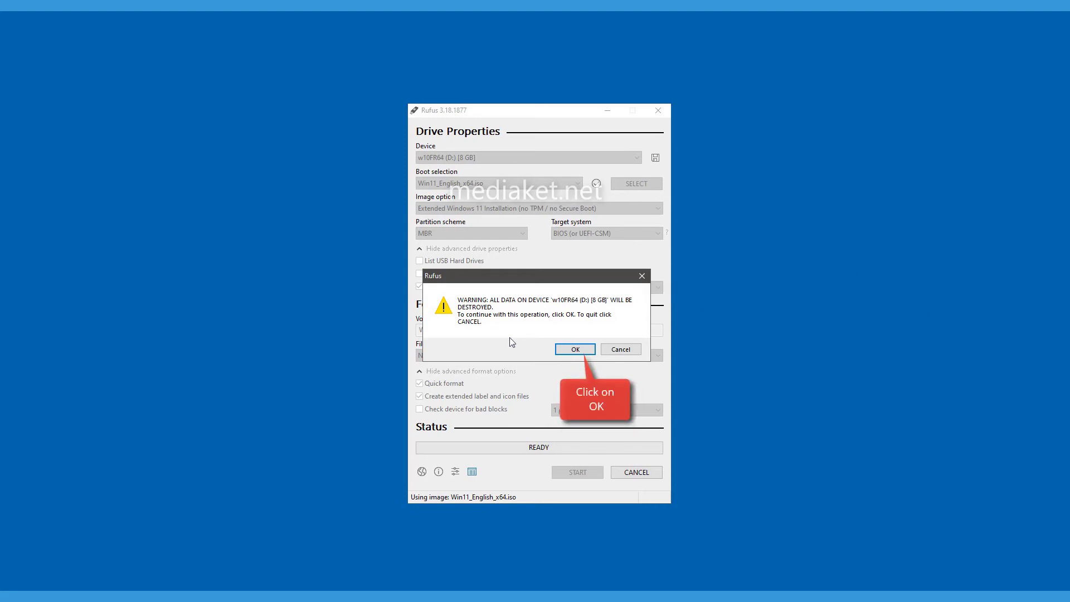
click(572, 350)
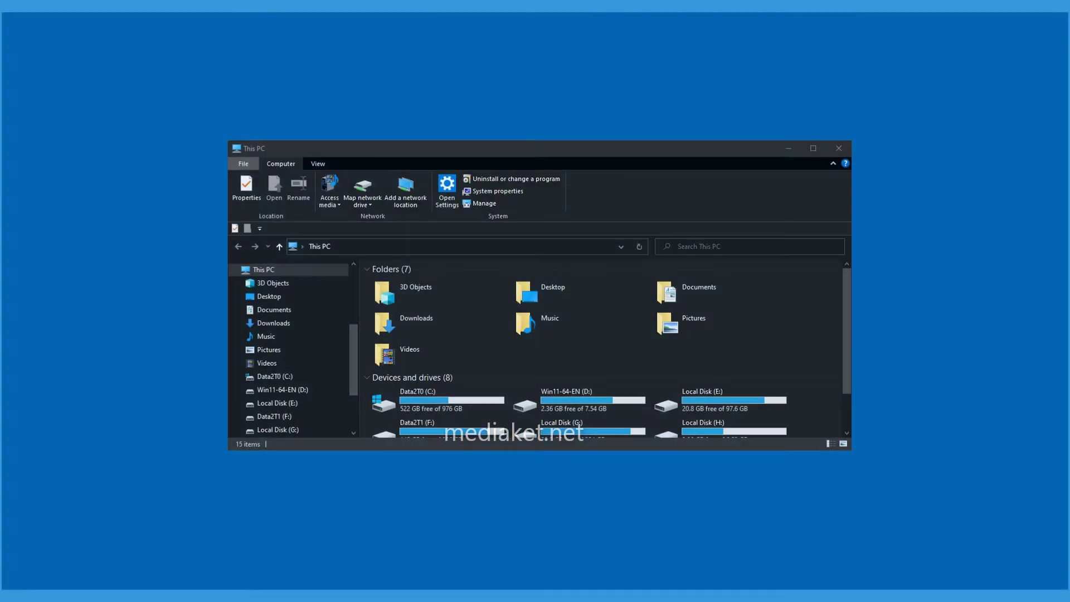
Scroll through This PC in File Explorer to find the Win11-64-EN (D:) drive.
scroll(612, 348, down, 1)
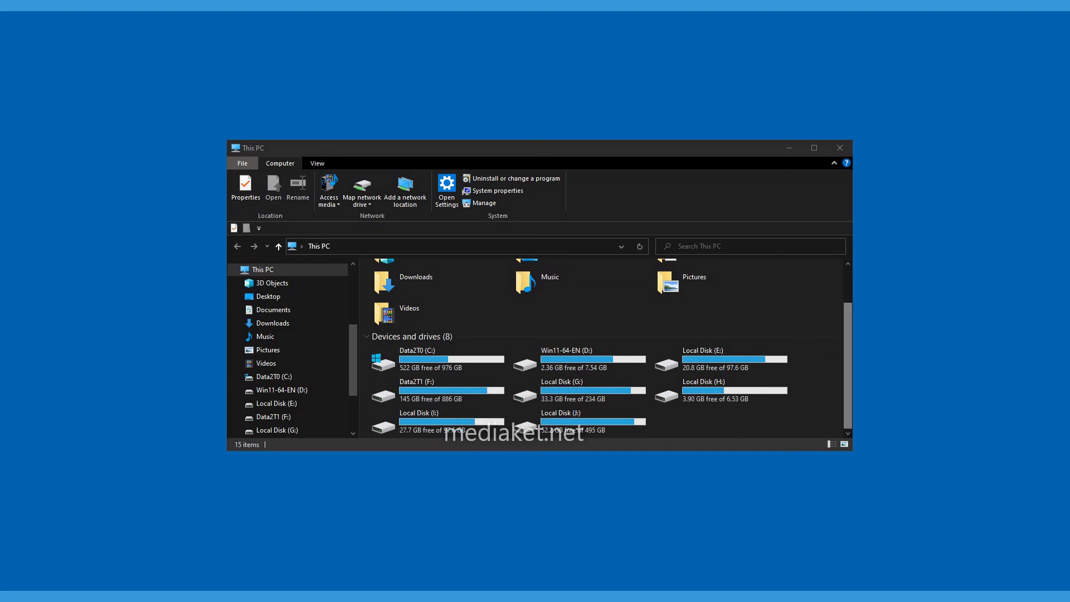